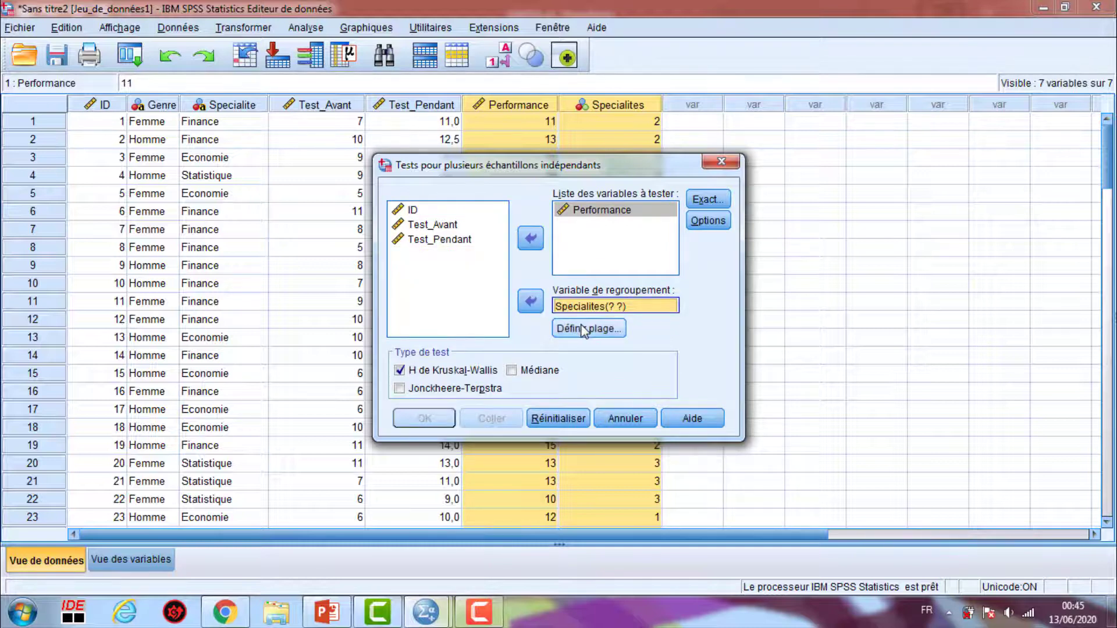
Define the Specialites grouping range as minimum 1 and maximum 3, and run the Kruskal-Wallis H test on Performance.
left_click(584, 329)
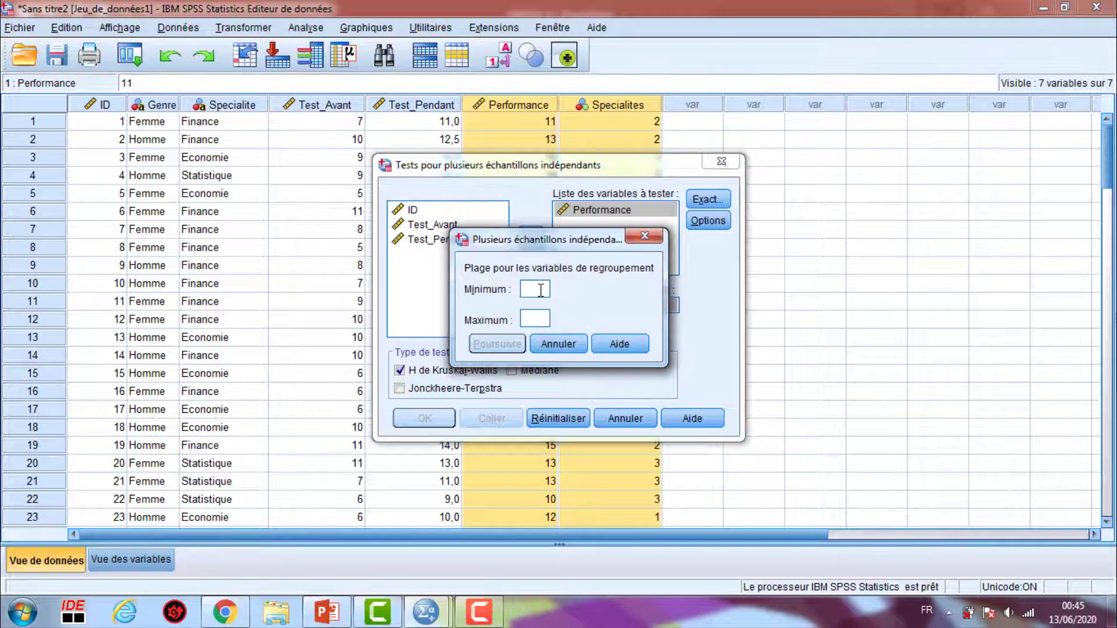
type("1")
left_click(531, 317)
type("3")
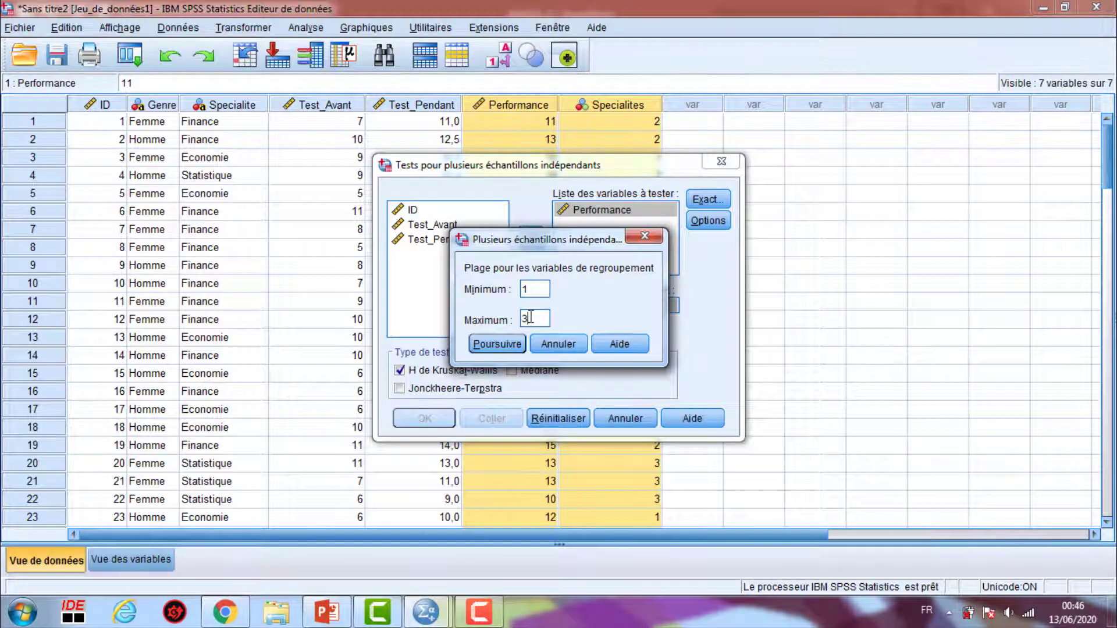
left_click(495, 343)
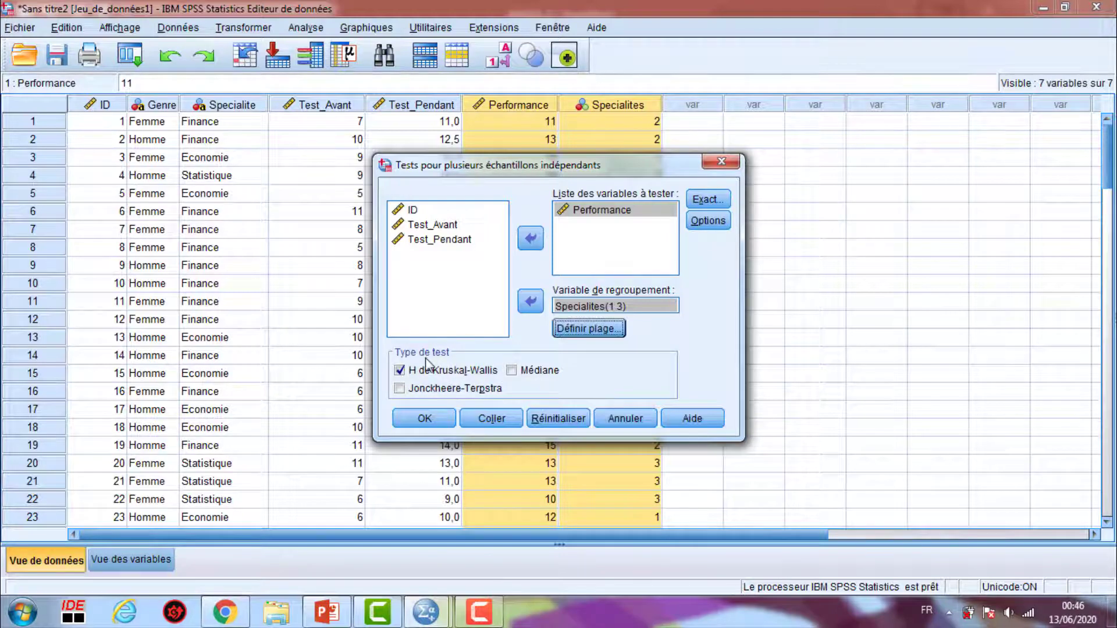
left_click(423, 417)
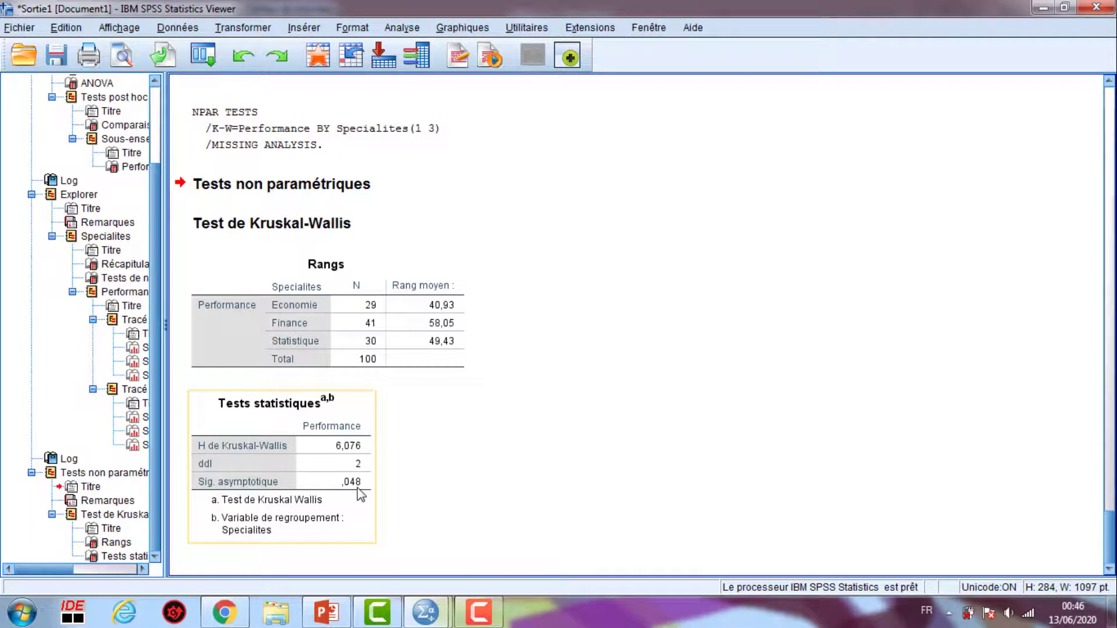
Set up a legacy nonparametric test for two independent samples with Performance as test variable and Specialites as grouping variable.
left_click(401, 27)
mouse_move(498, 343)
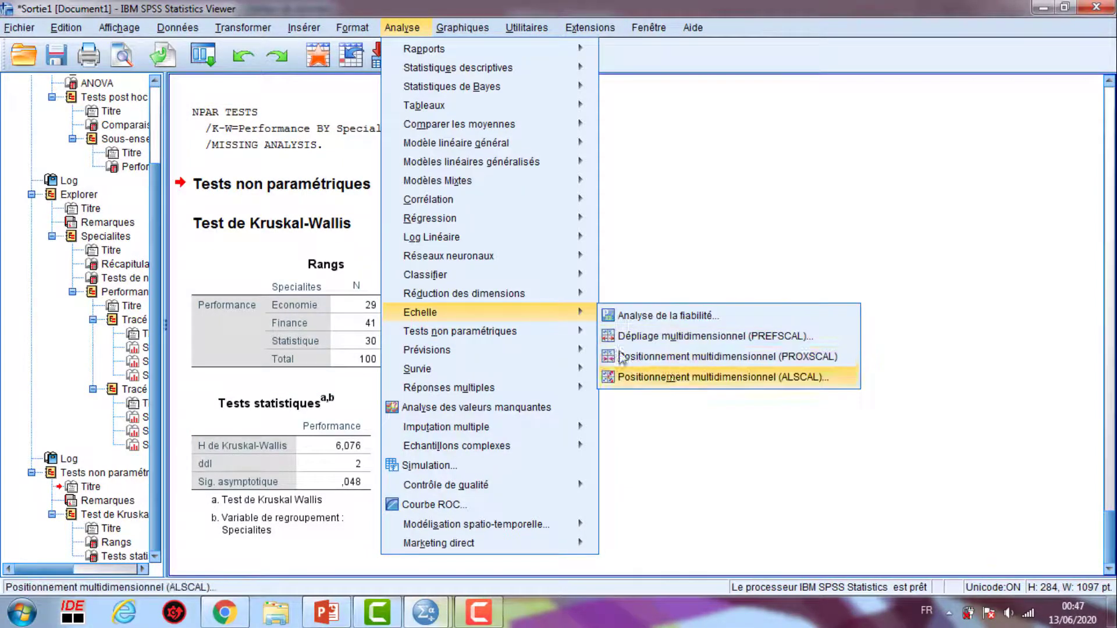
mouse_move(674, 395)
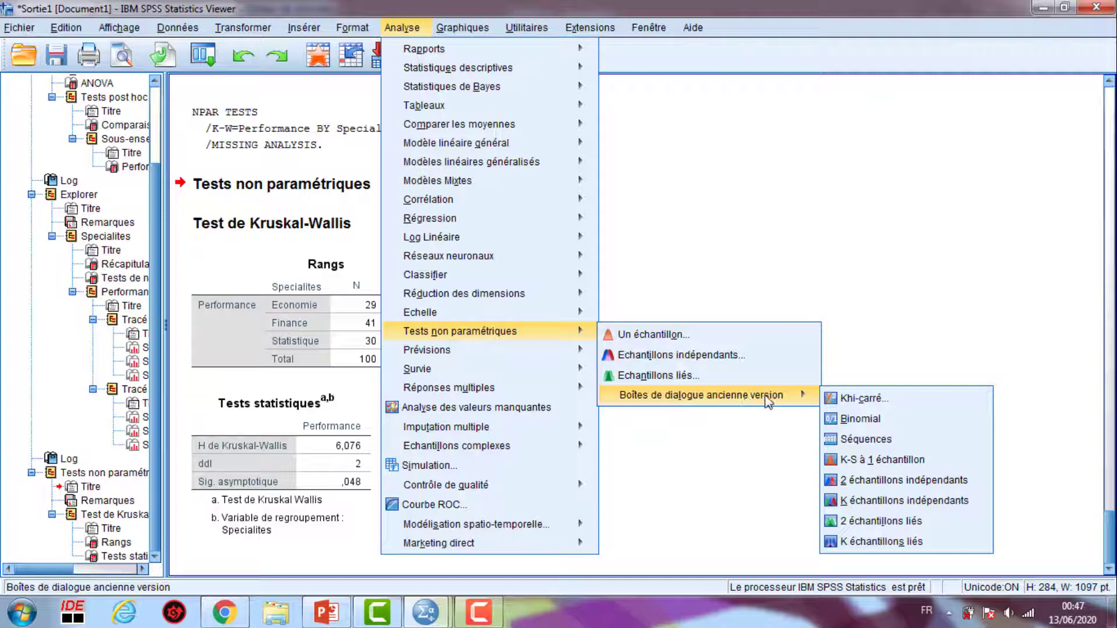
left_click(884, 481)
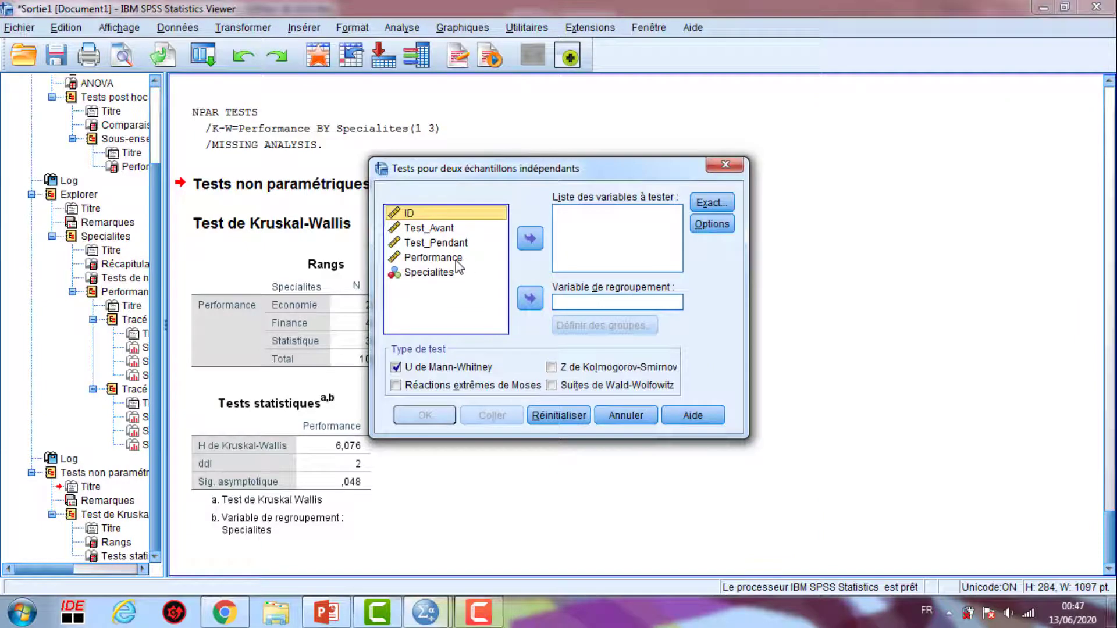
left_click(432, 257)
left_click(530, 238)
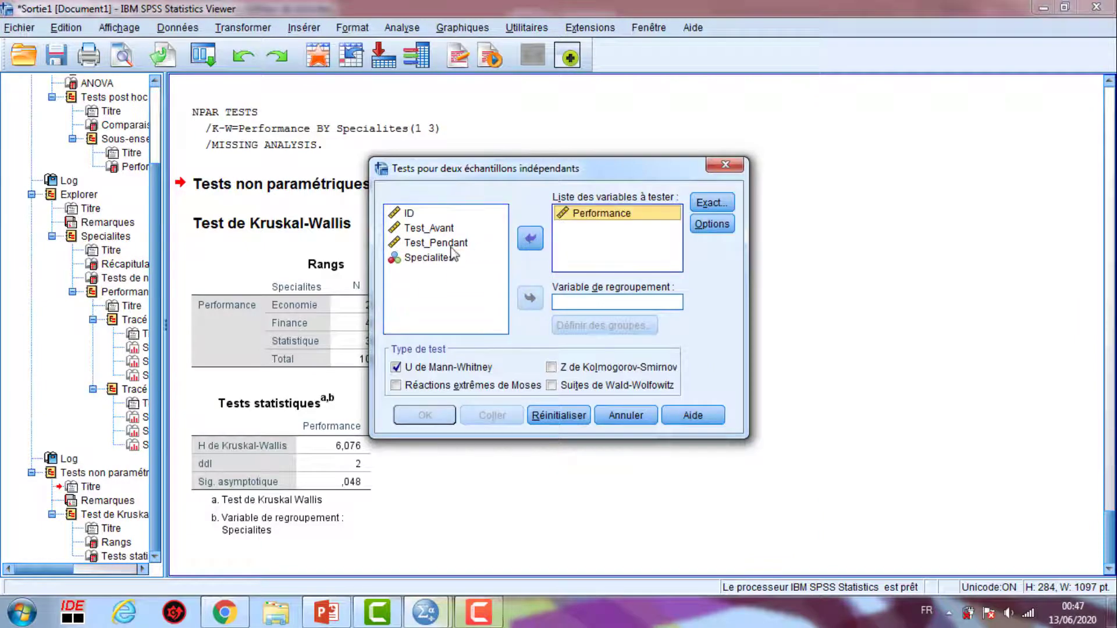
left_click(430, 258)
left_click(531, 298)
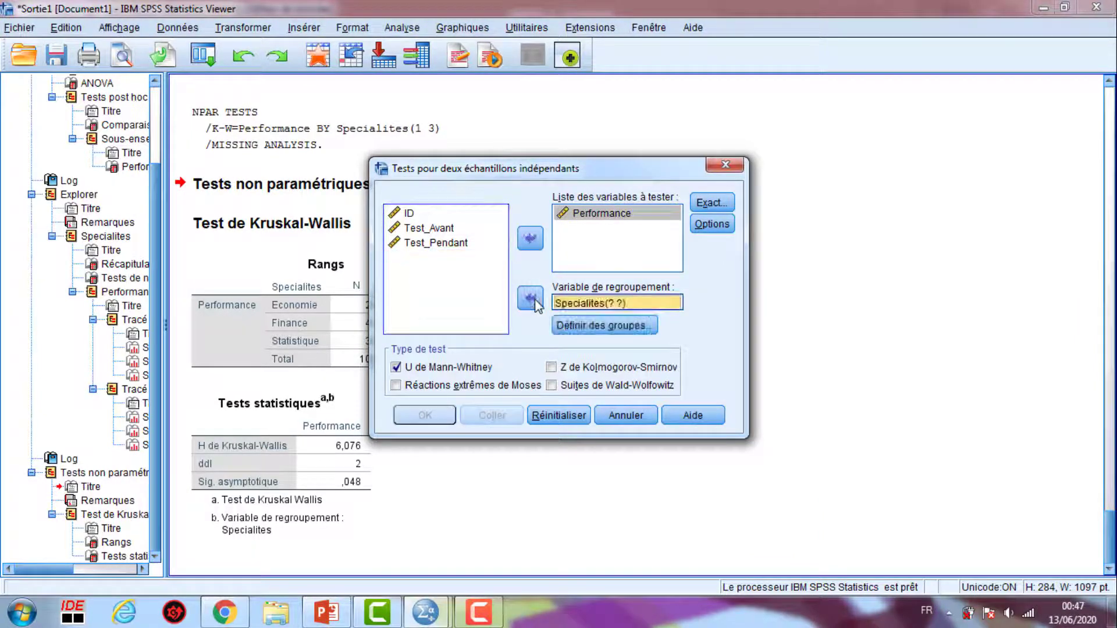
Define the Specialites groups as 1 and 2 and run the Mann-Whitney U test.
left_click(584, 325)
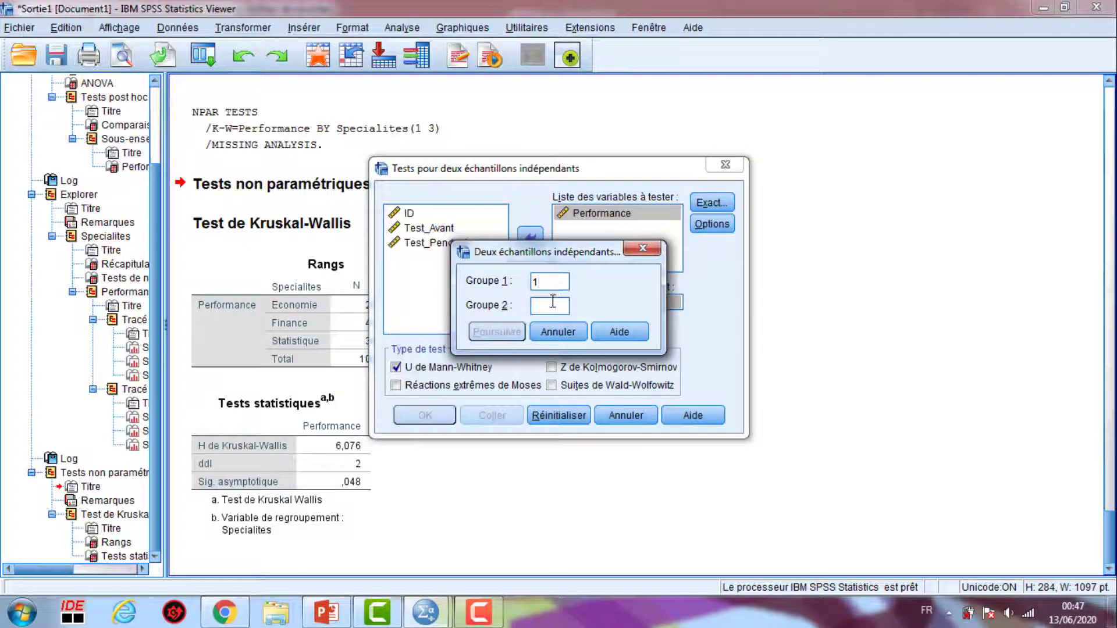
left_click(551, 306)
type("2")
left_click(497, 332)
left_click(425, 414)
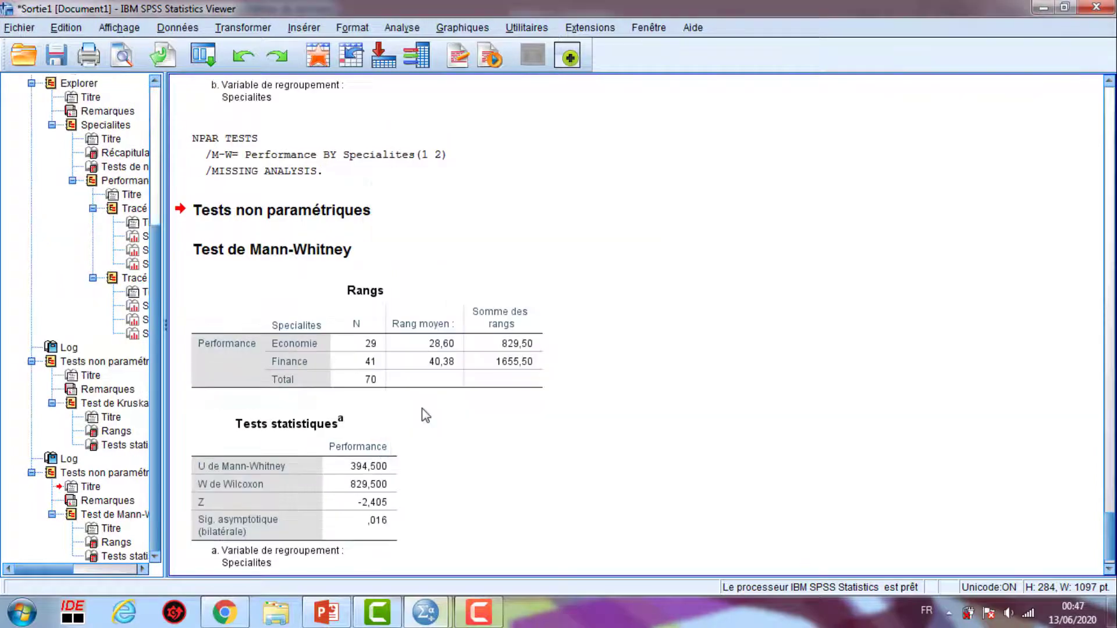
Rerun the two-independent-samples Mann-Whitney test on Performance with the Specialites groups set to 1 and 3.
left_click(405, 29)
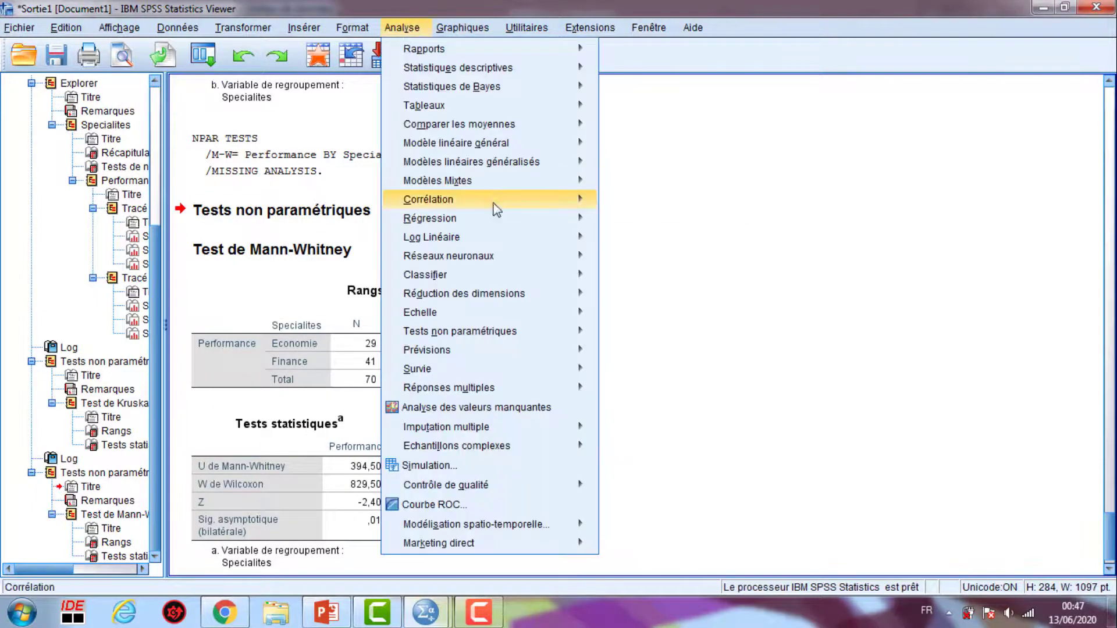
mouse_move(466, 331)
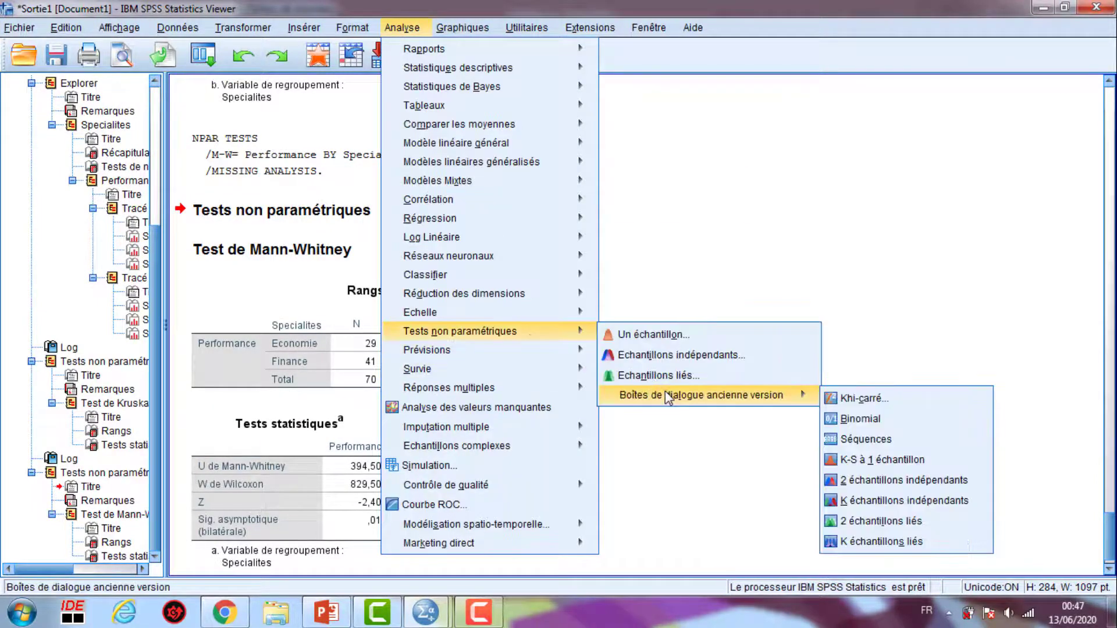
left_click(883, 488)
left_click(610, 327)
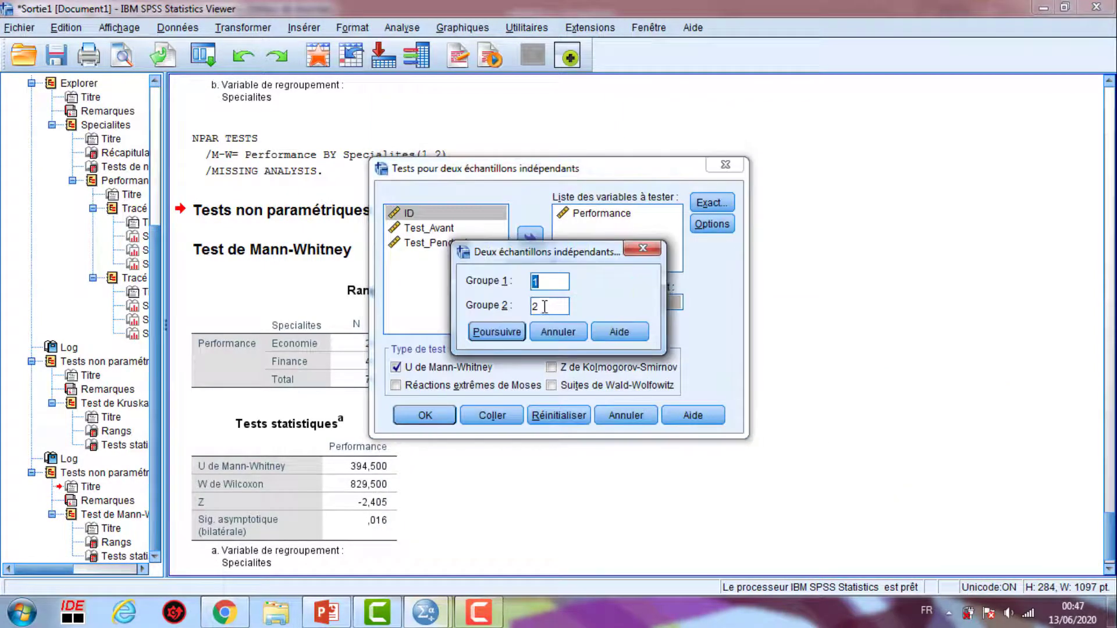
left_click_drag(541, 306, 528, 306)
left_click(498, 333)
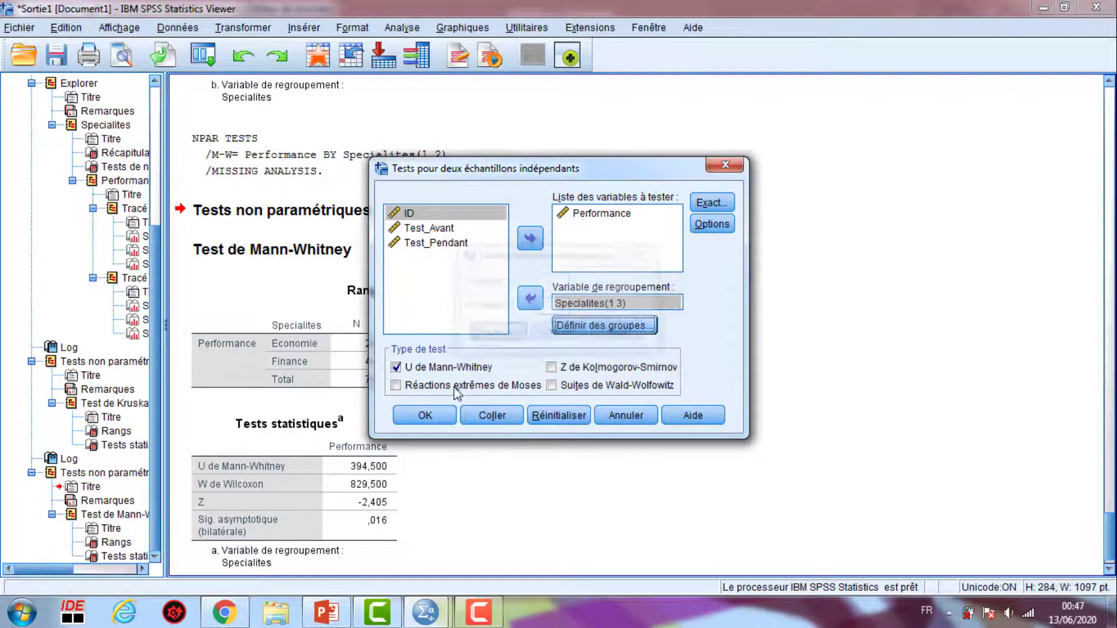
left_click(425, 415)
Run the Mann-Whitney test on Performance again, comparing Specialites groups 2 and 3.
left_click(408, 27)
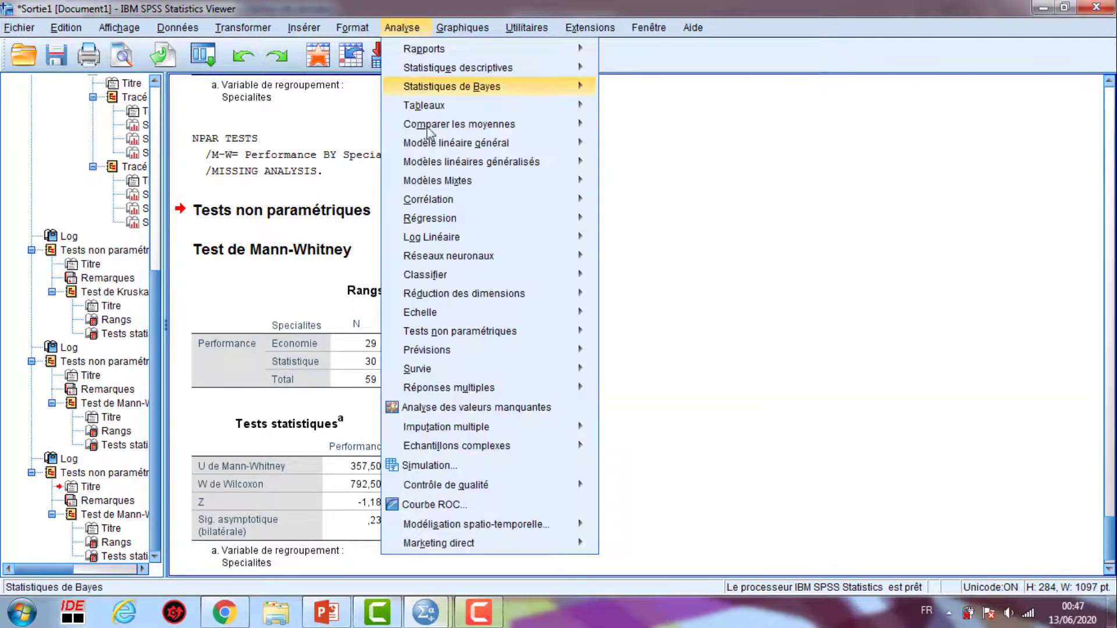
mouse_move(483, 337)
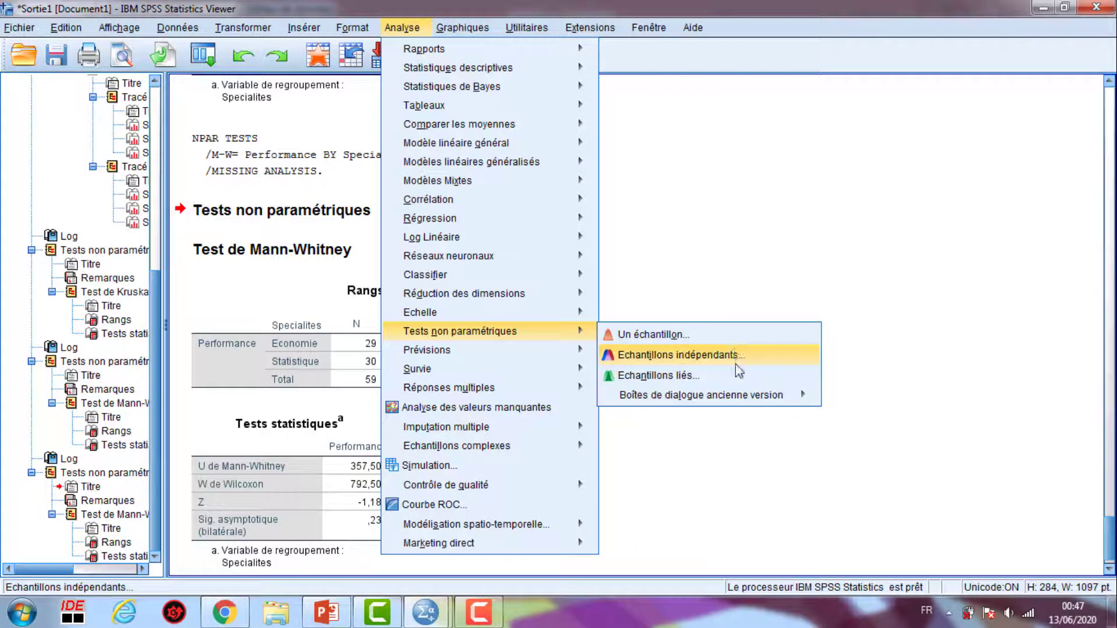
mouse_move(726, 400)
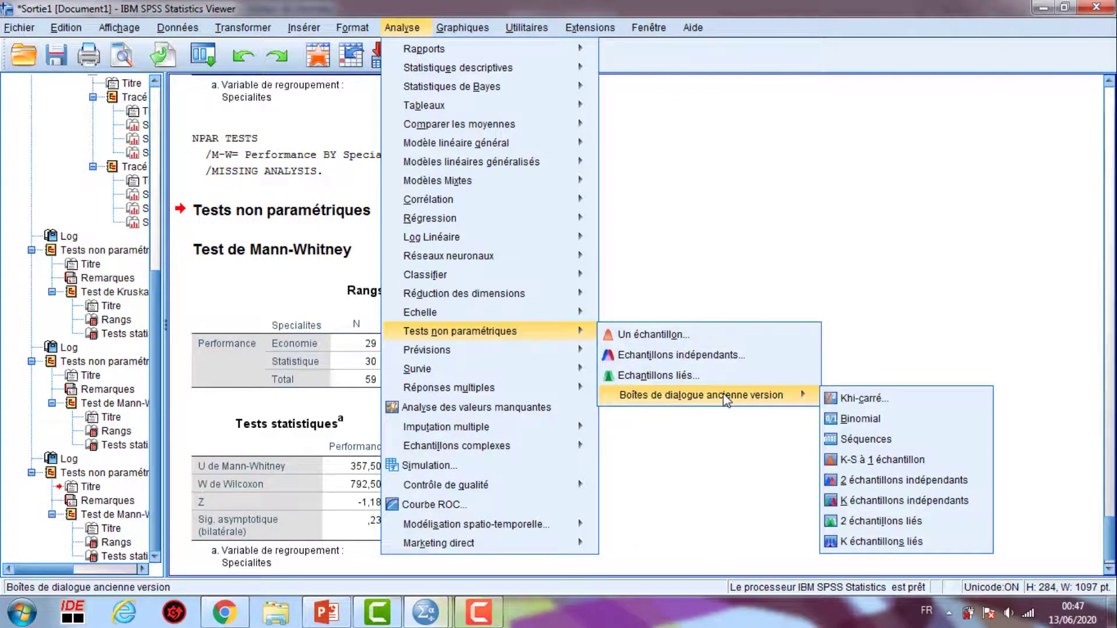
left_click(899, 482)
left_click(611, 324)
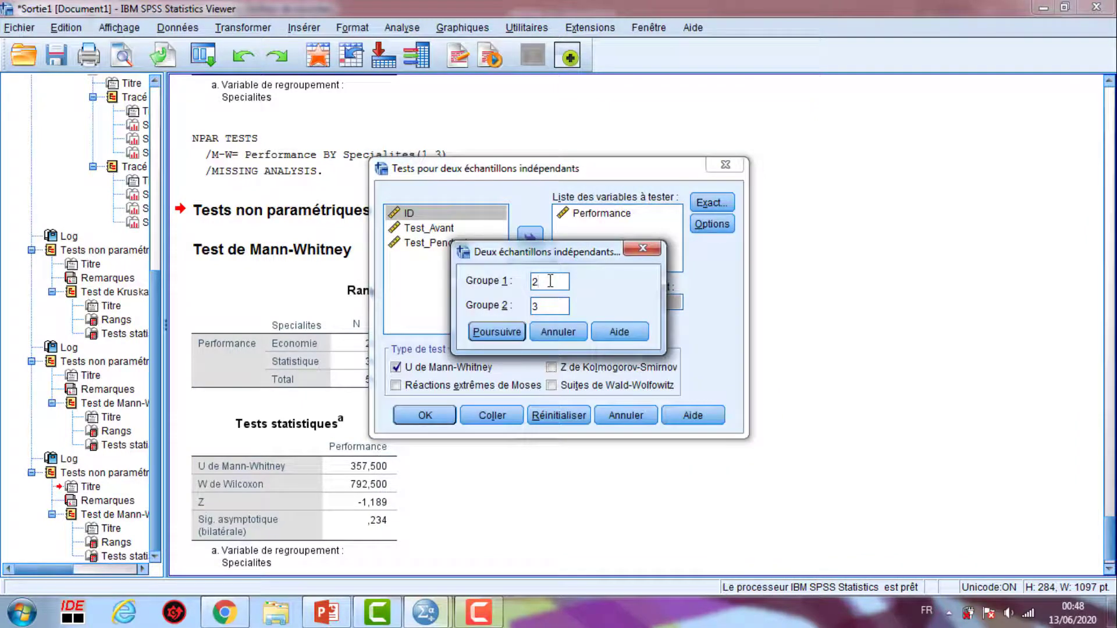
left_click(492, 334)
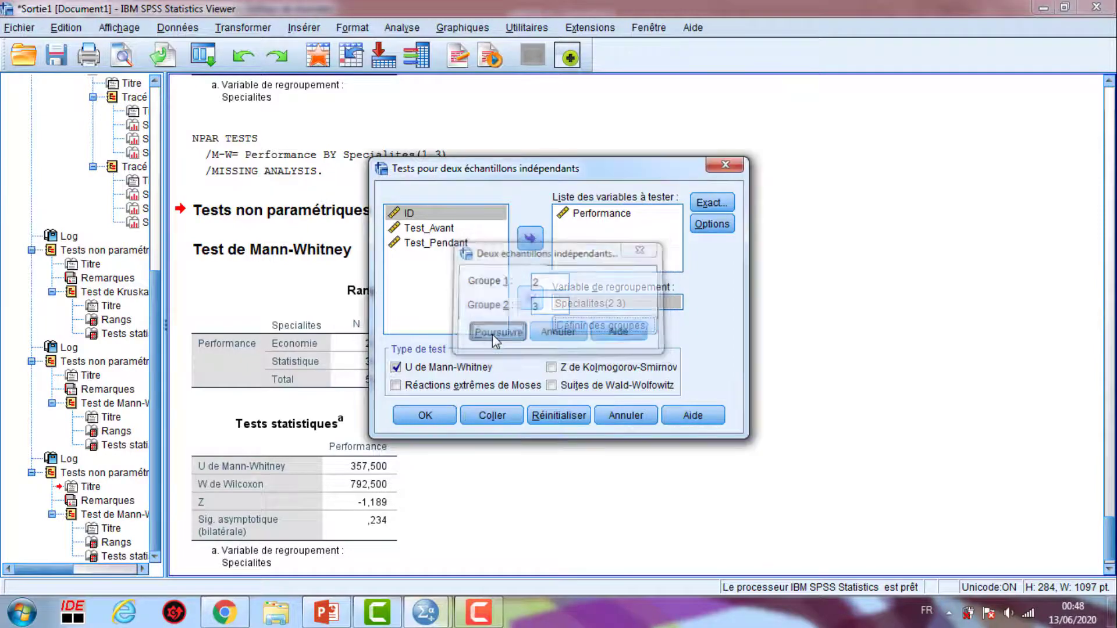
left_click(425, 415)
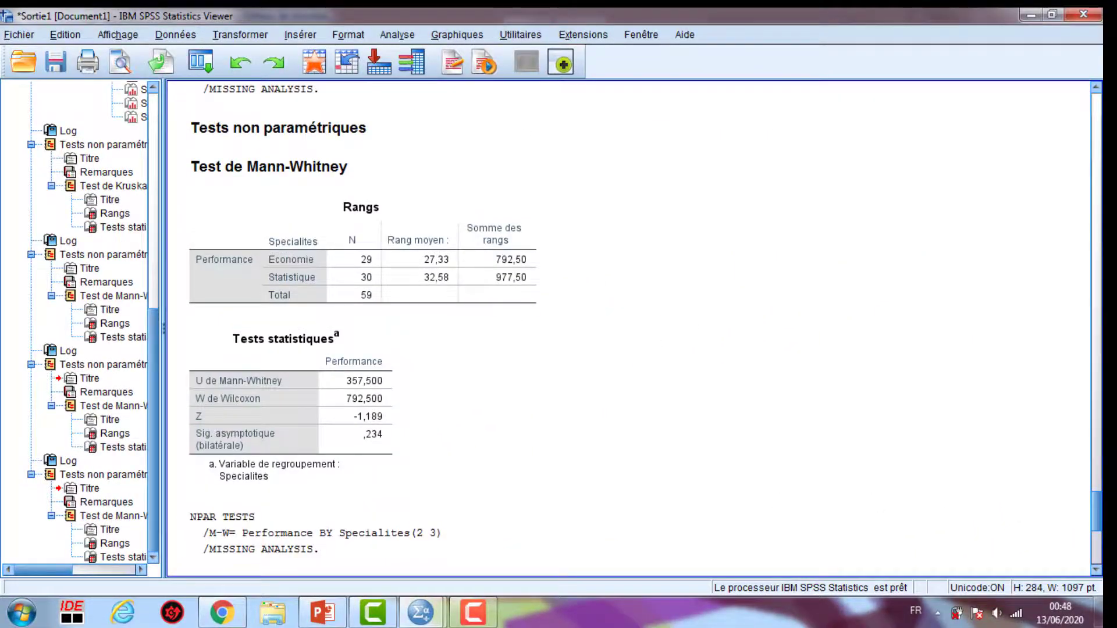
Examine the rank and test statistics tables of the three pairwise Mann-Whitney comparisons, returning to the Economie and Finance pair.
scroll(628, 326, "up", 15)
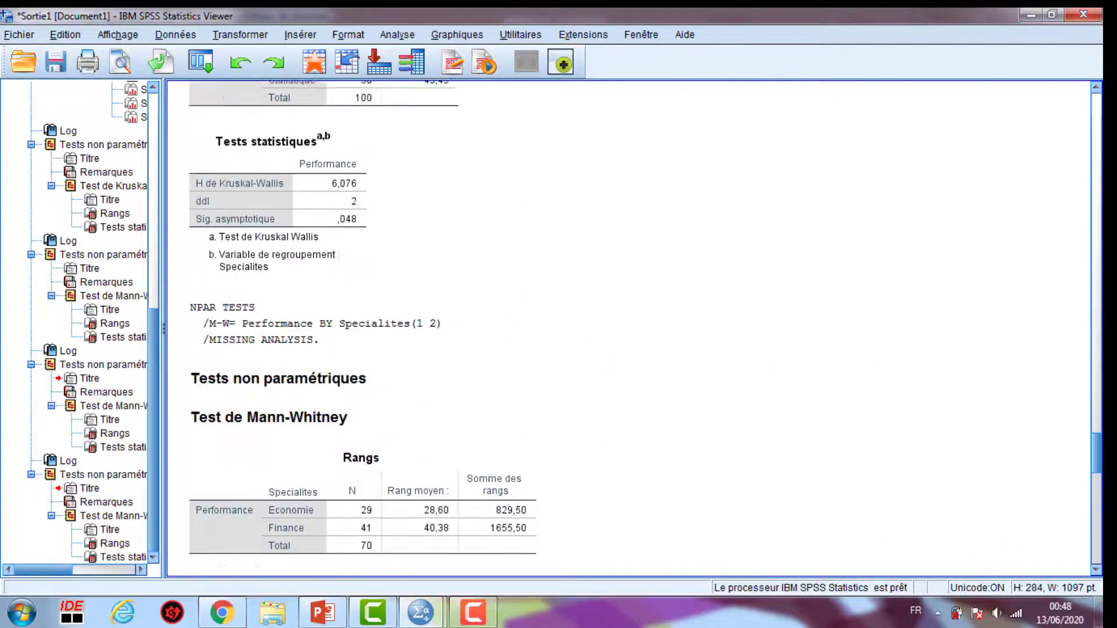
left_click_drag(1098, 443, 1098, 473)
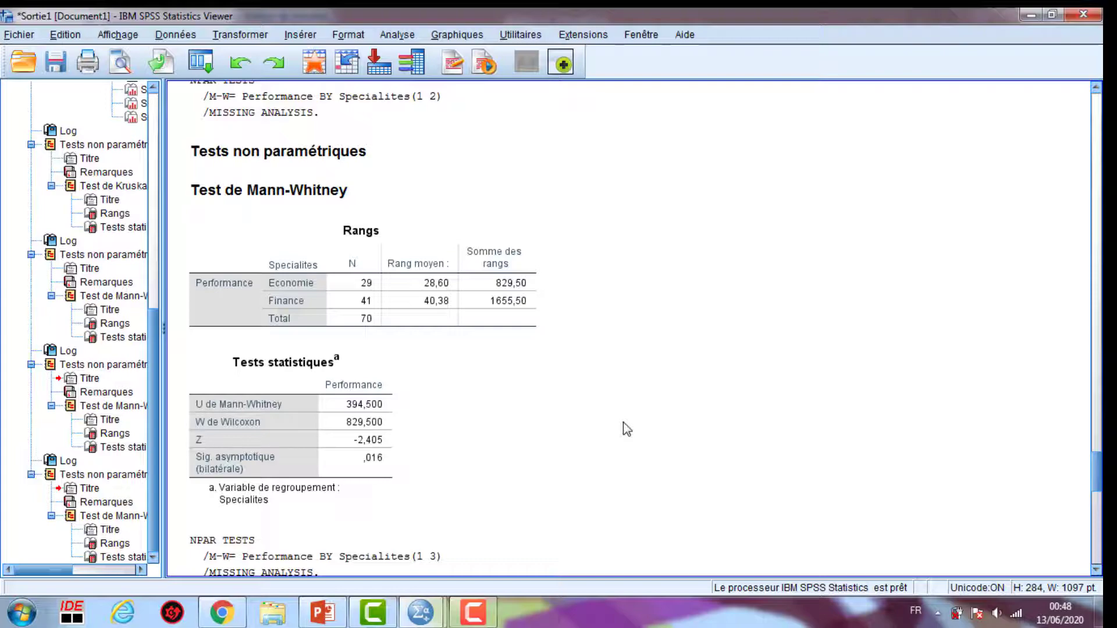
left_click(212, 492)
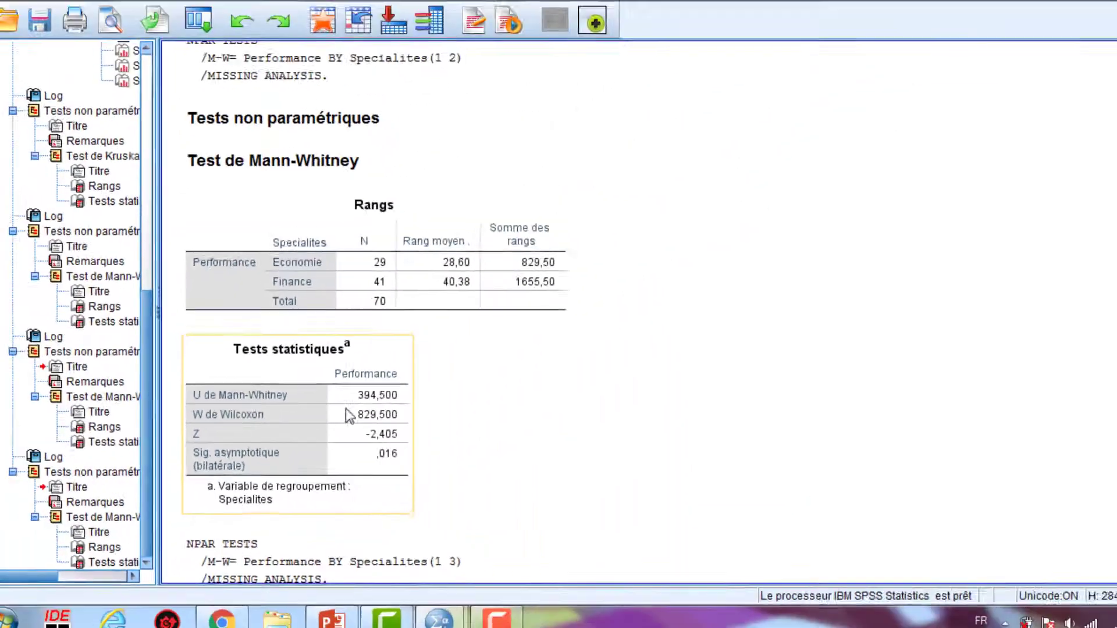
left_click(313, 273)
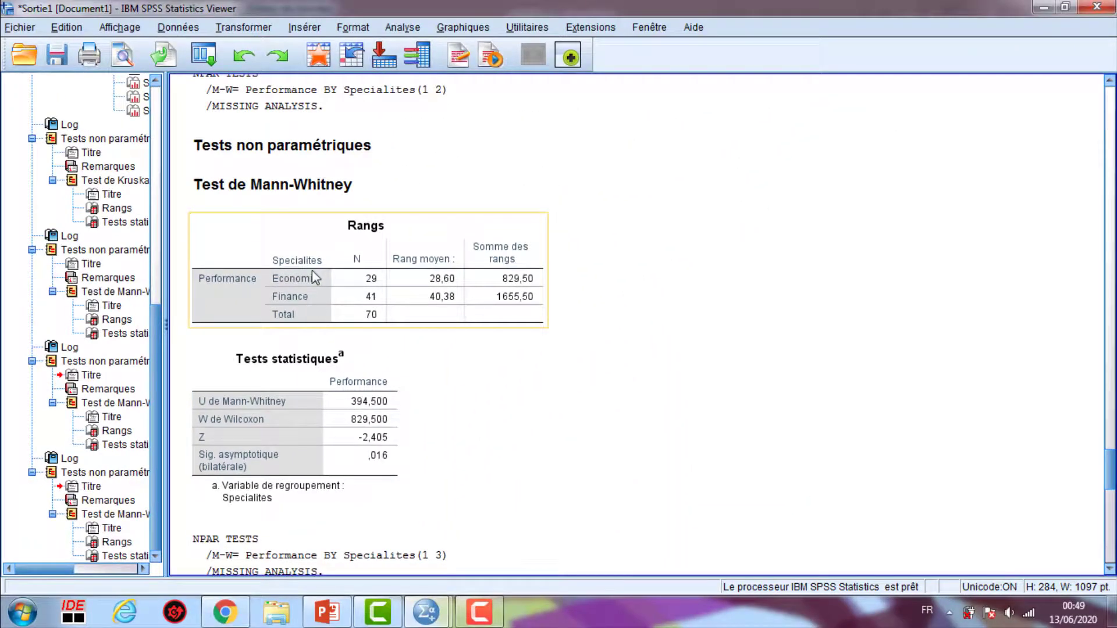
left_click_drag(1111, 474, 1112, 511)
left_click(358, 487)
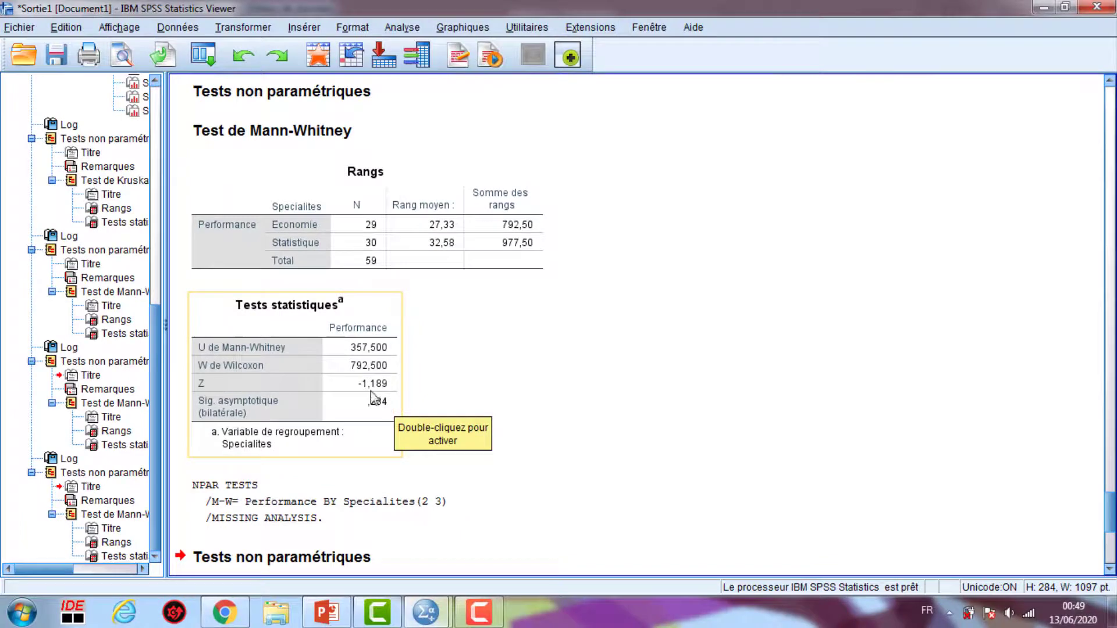
left_click(381, 254)
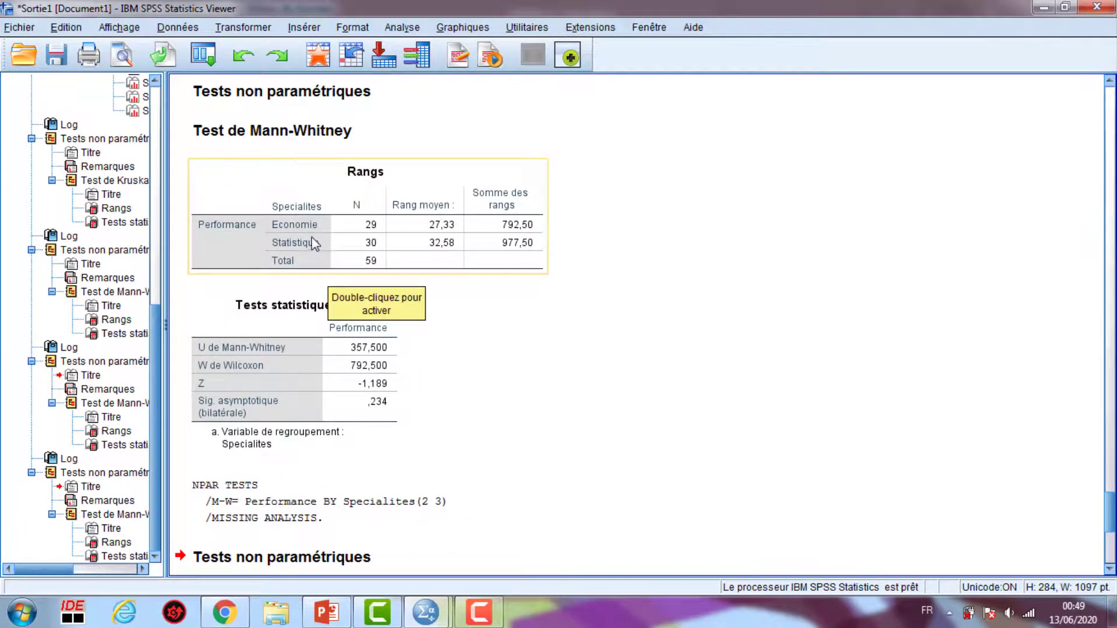
left_click_drag(1110, 516, 1111, 544)
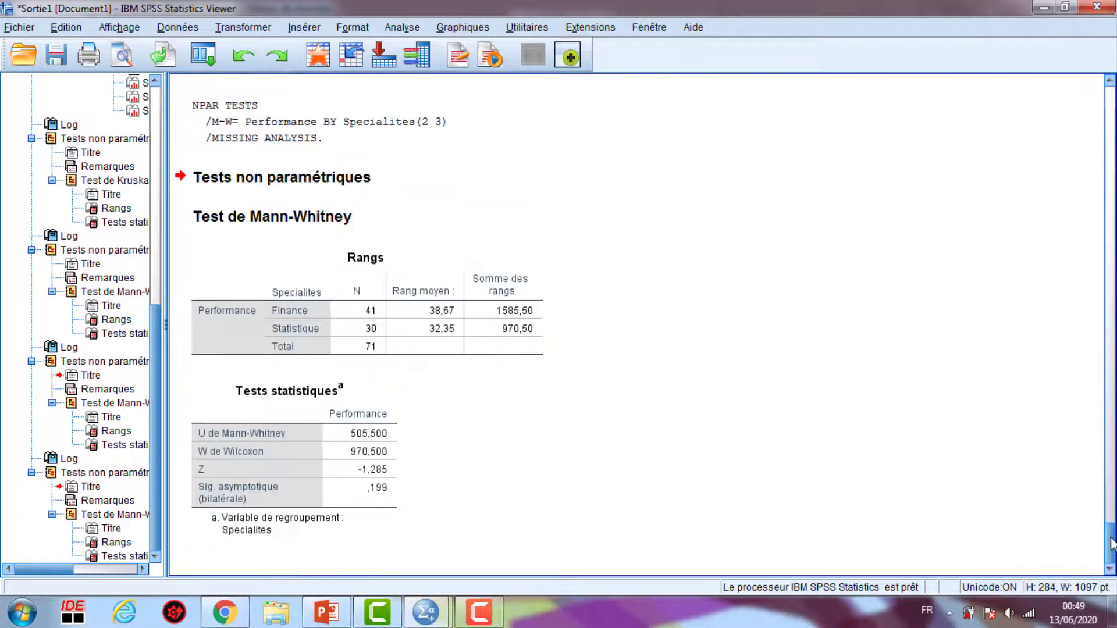
left_click(366, 486)
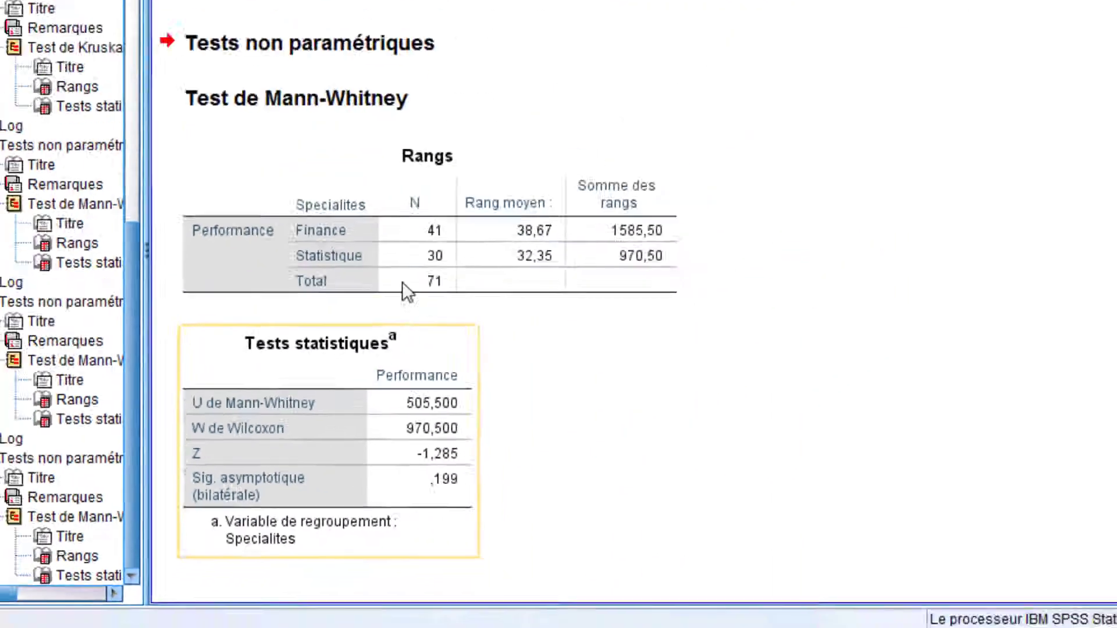
left_click(334, 317)
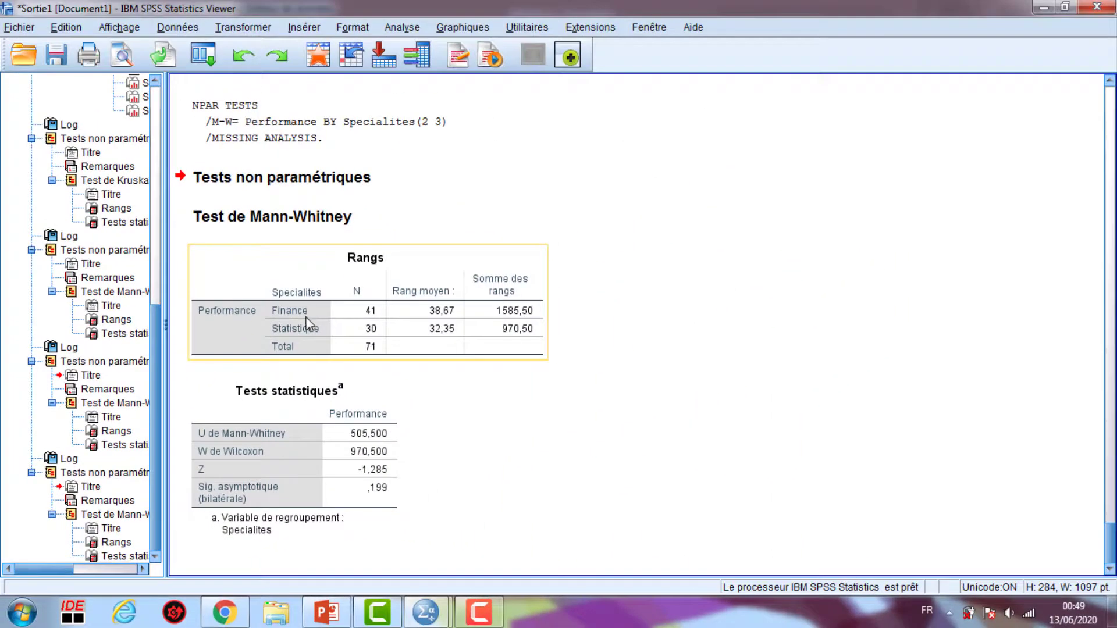
left_click(818, 464)
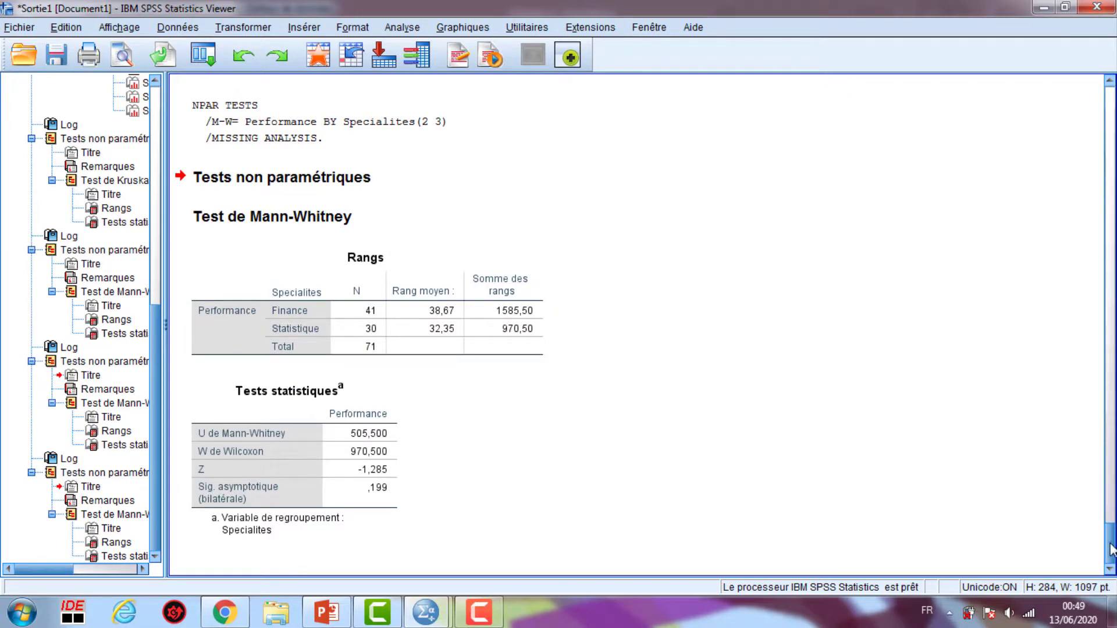
left_click_drag(1111, 550, 1111, 469)
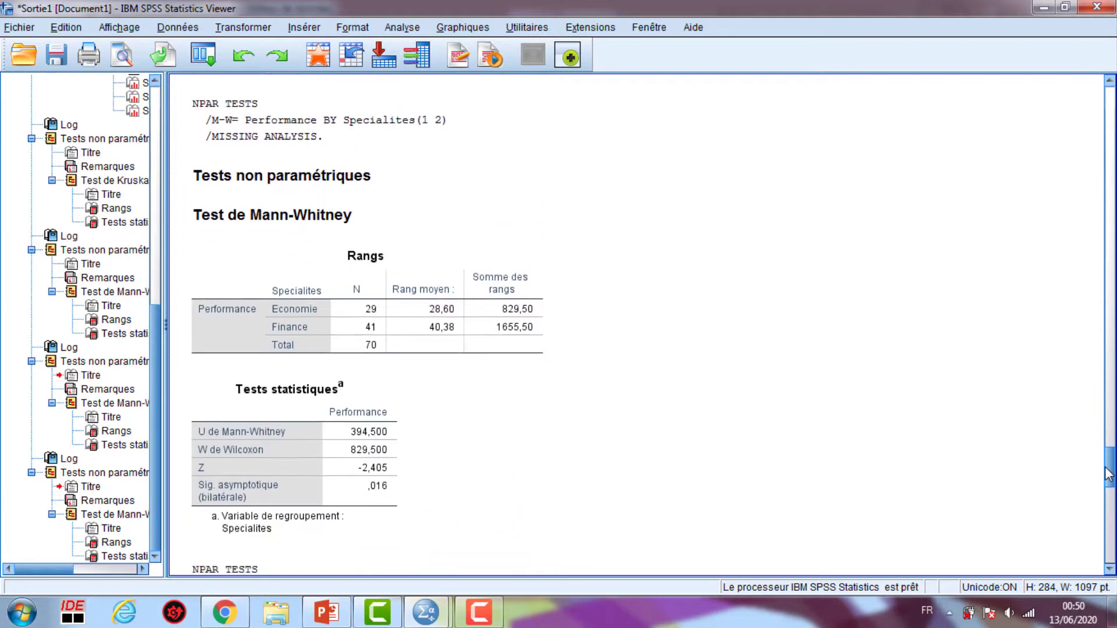
left_click(282, 338)
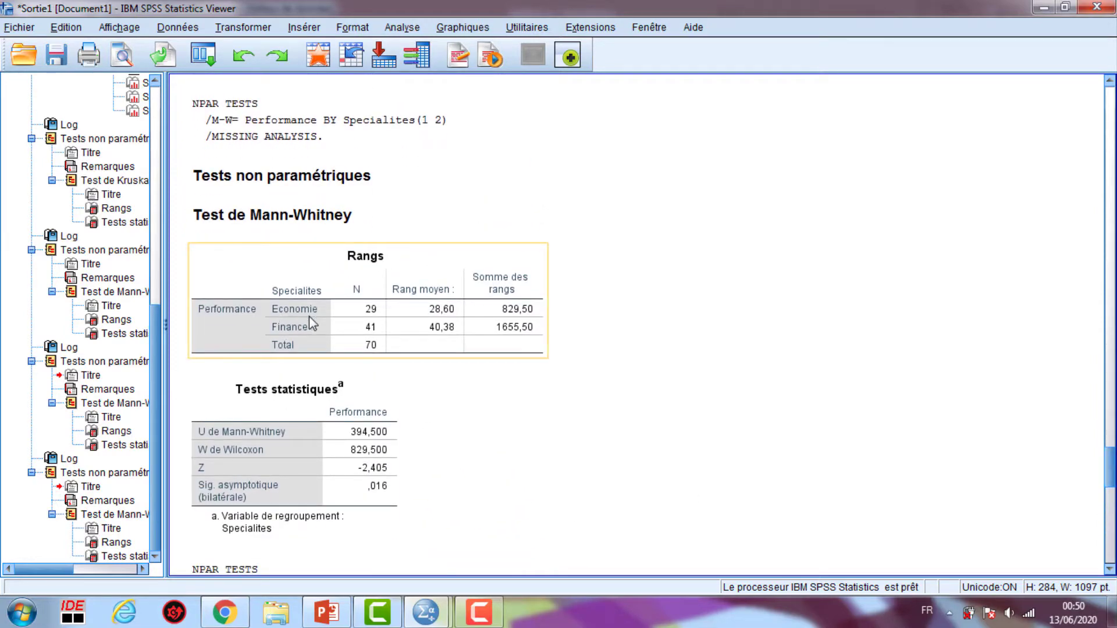